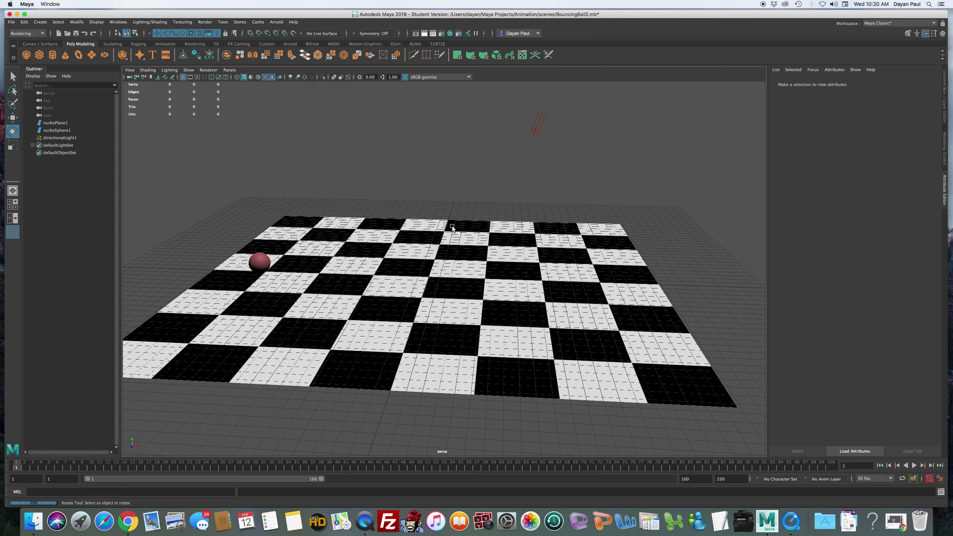
# Scale the checkered floor plane down slightly, uniformly on all axes.
pyautogui.click(430, 277)
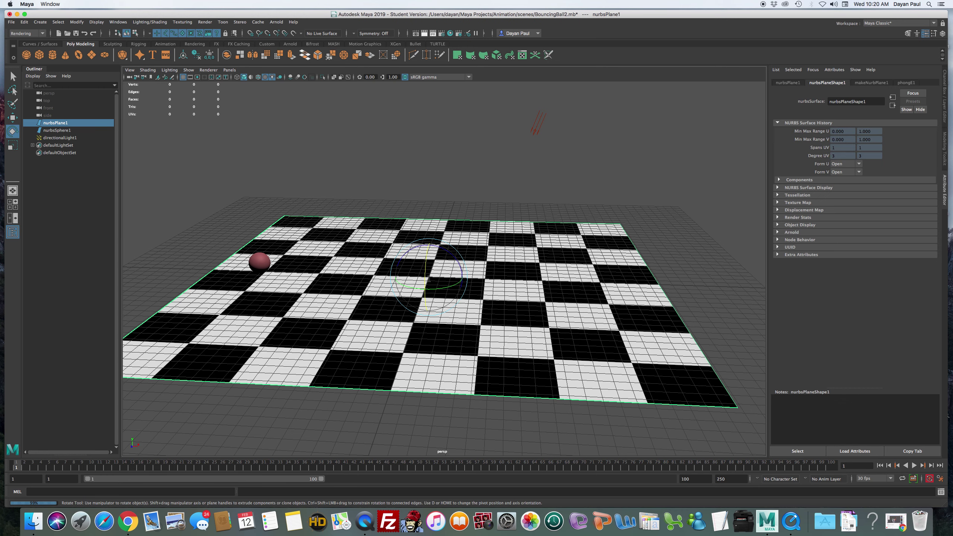
pyautogui.press('r')
pyautogui.moveTo(430, 277); pyautogui.dragTo(396, 276)
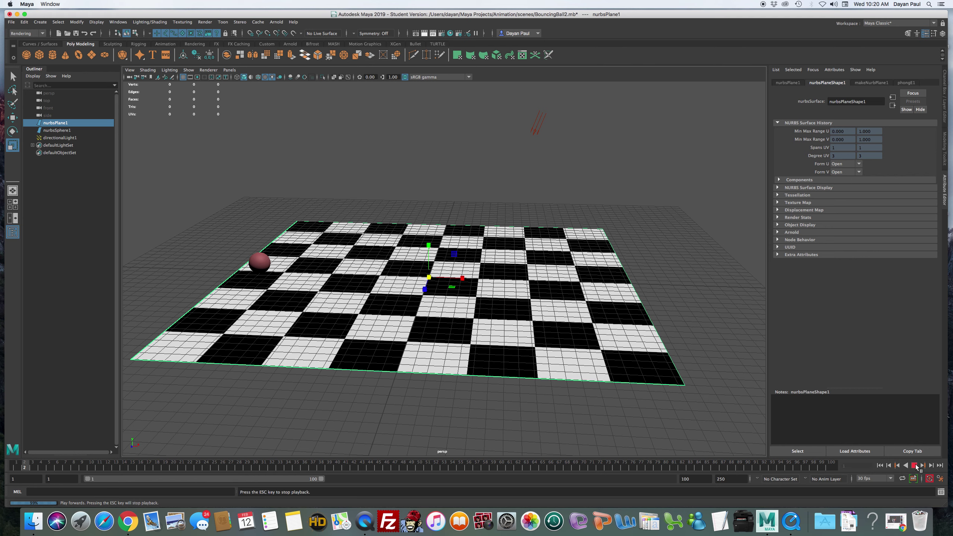
# Play the bouncing ball animation, stop it, return to frame 1 and clear the selection.
pyautogui.click(915, 466)
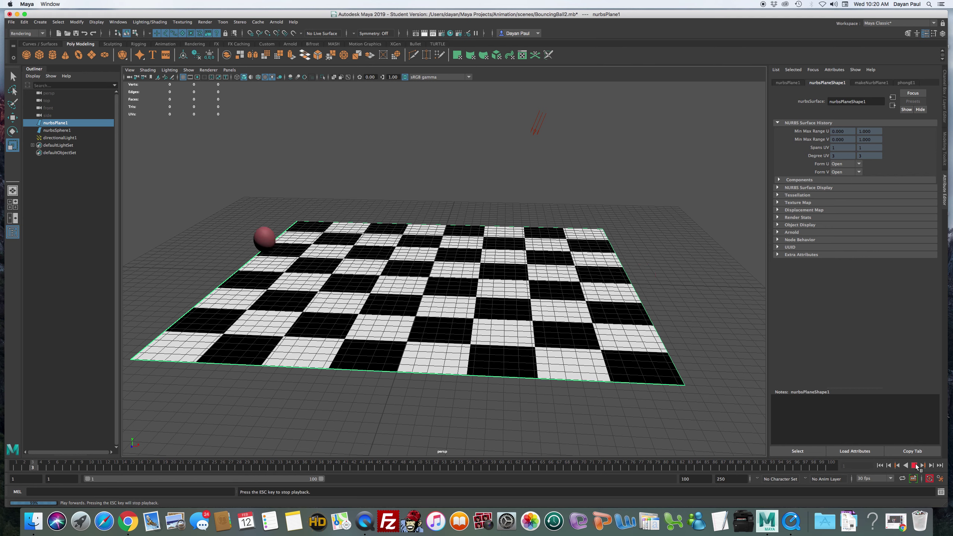
pyautogui.click(915, 465)
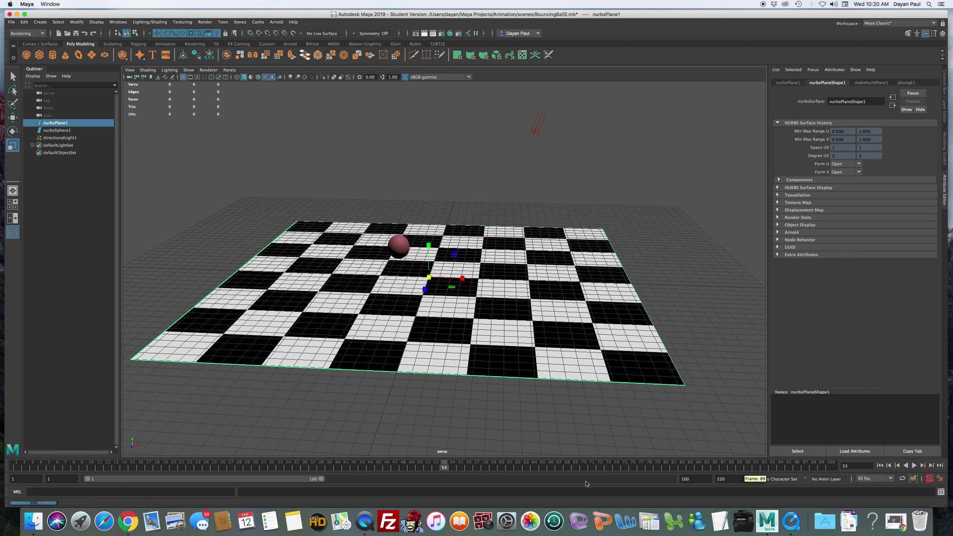
pyautogui.moveTo(443, 466); pyautogui.dragTo(2, 413)
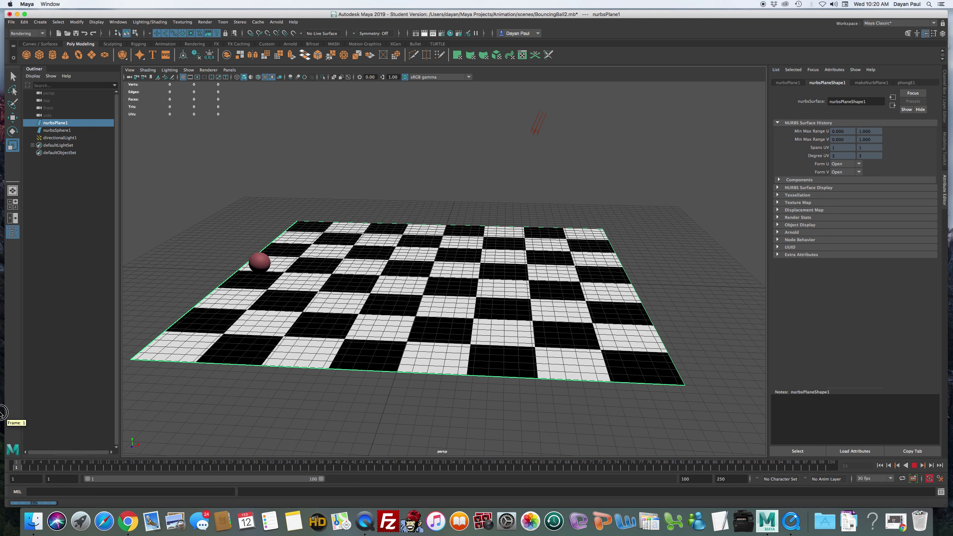
pyautogui.click(466, 184)
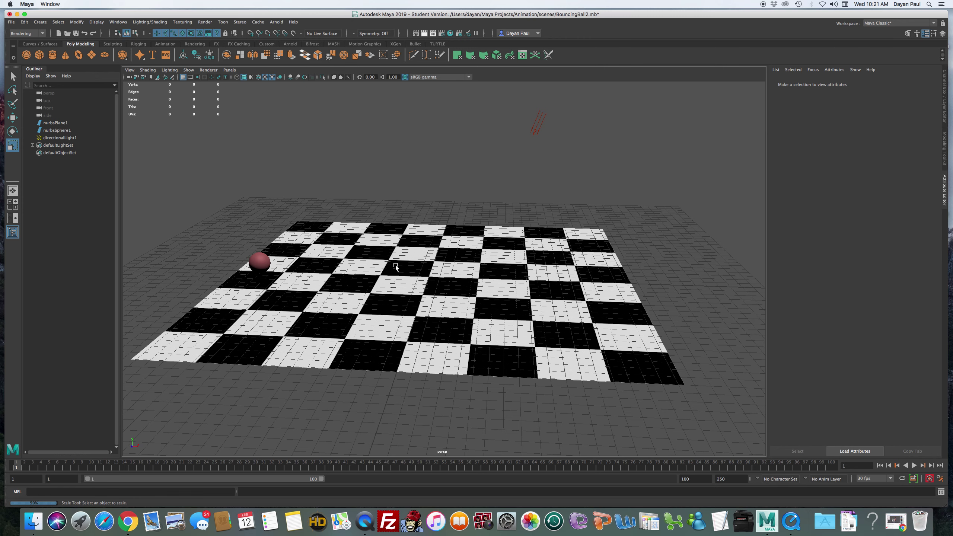
pyautogui.moveTo(504, 118); pyautogui.dragTo(630, 146)
pyautogui.click(488, 179)
pyautogui.click(261, 263)
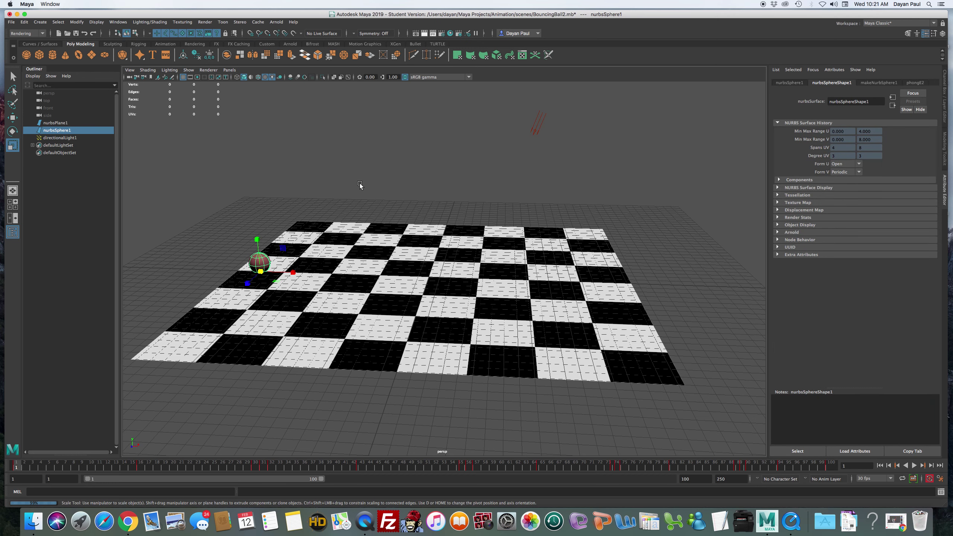
pyautogui.click(404, 277)
pyautogui.click(412, 184)
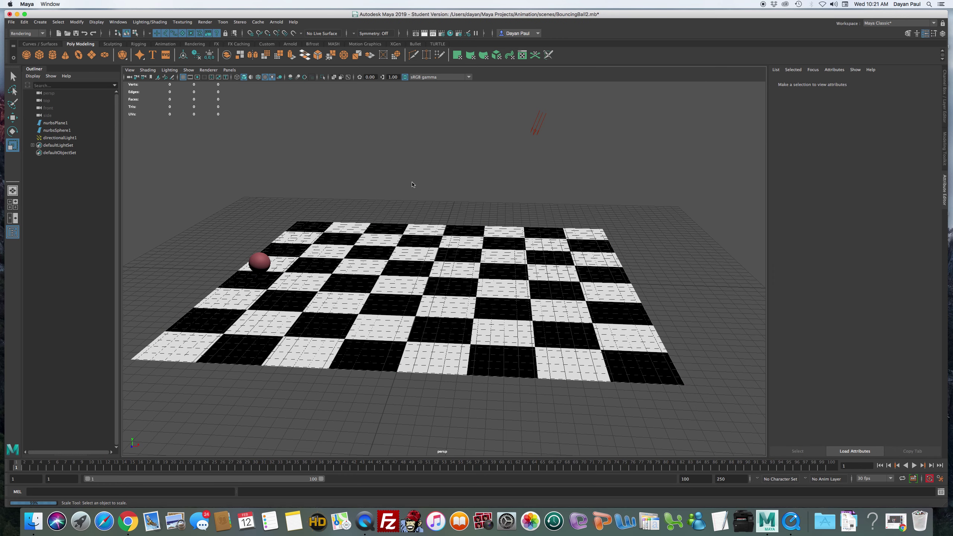
pyautogui.click(230, 71)
pyautogui.press('space')
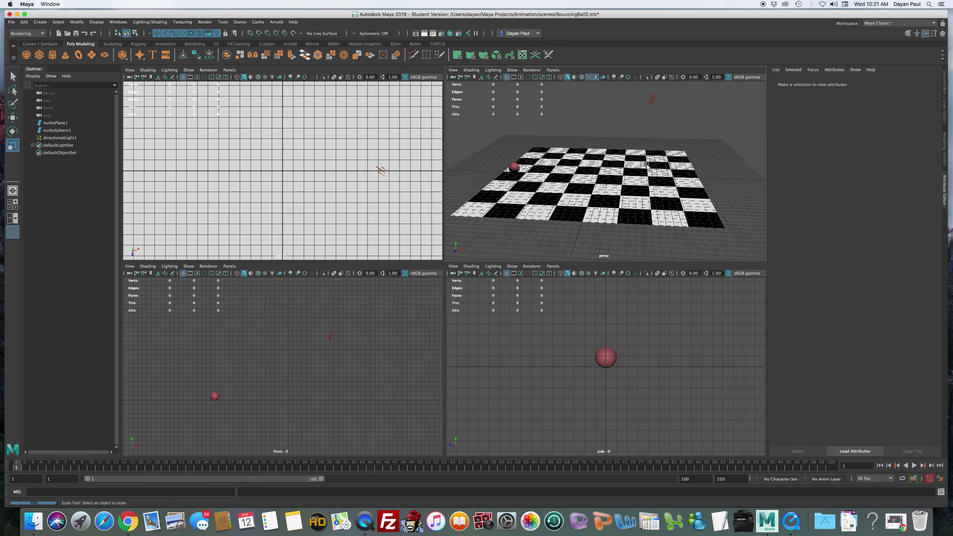
pyautogui.press('space')
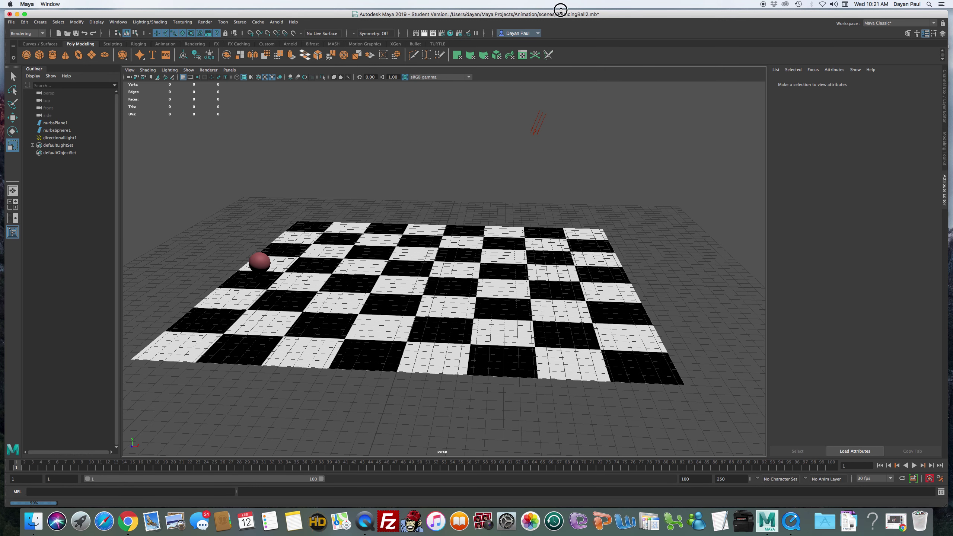
pyautogui.moveTo(561, 10); pyautogui.dragTo(563, 8)
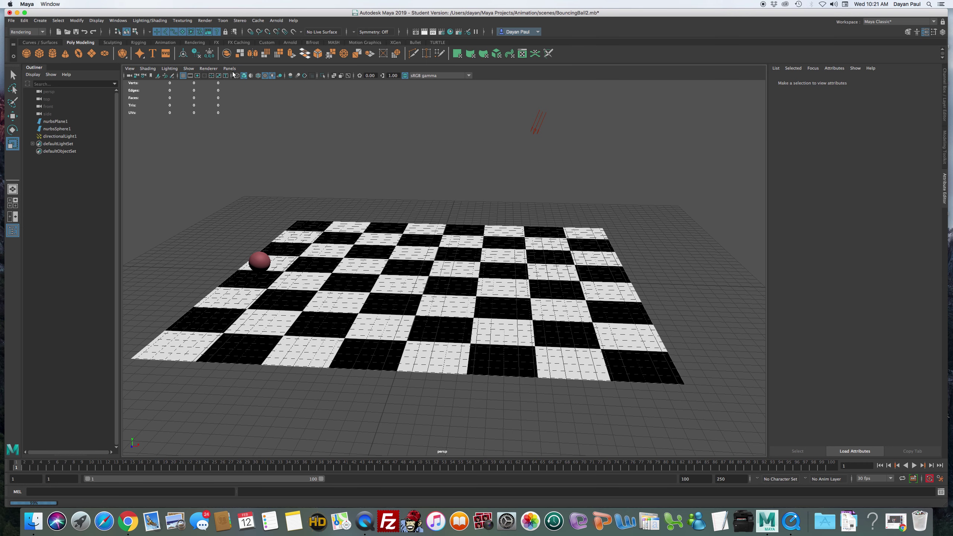
# Show the four-view layout and create a new camera in the scene.
pyautogui.press('space')
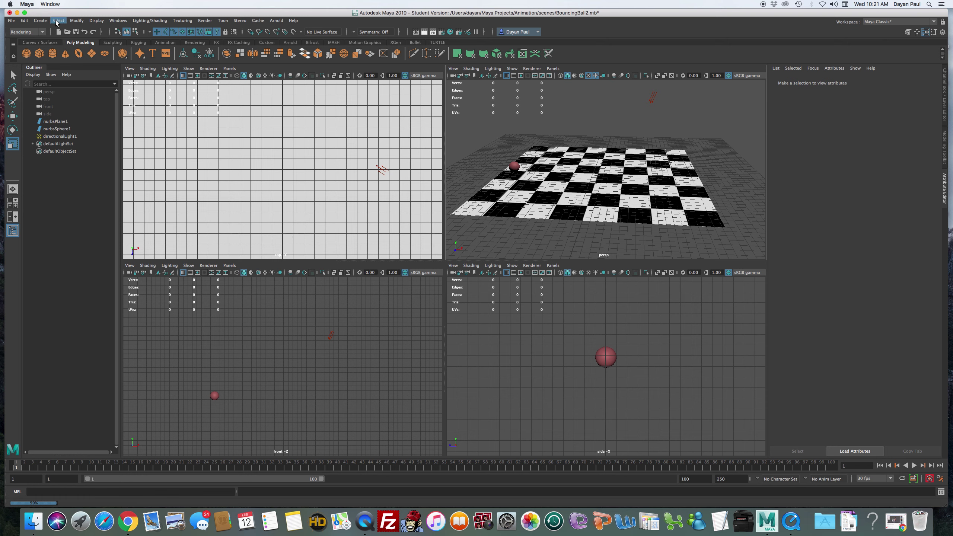
pyautogui.click(40, 21)
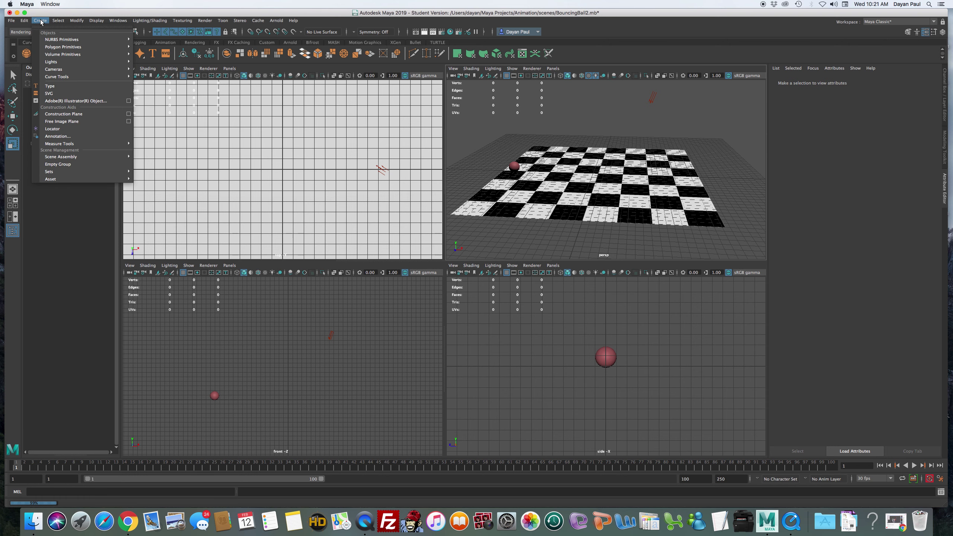
pyautogui.moveTo(113, 70)
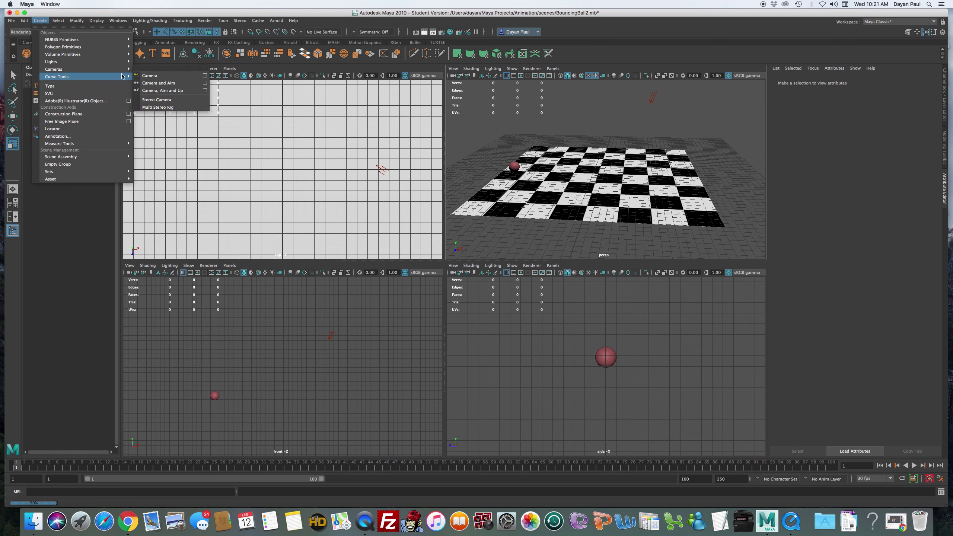
pyautogui.click(161, 77)
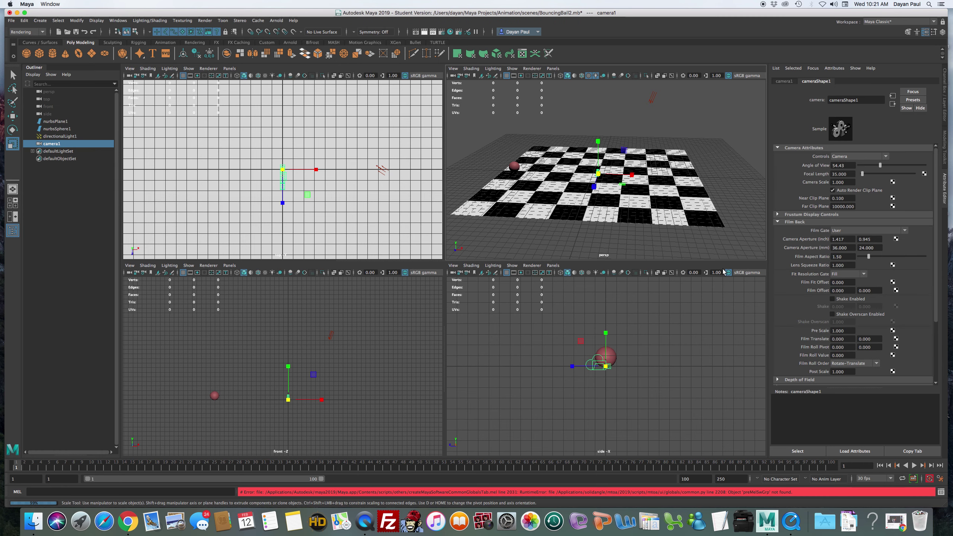
# Move the new camera up and toward the front of the floor, to about Y 12.6 and Z 29.9.
pyautogui.press('w')
pyautogui.moveTo(607, 333); pyautogui.dragTo(610, 273)
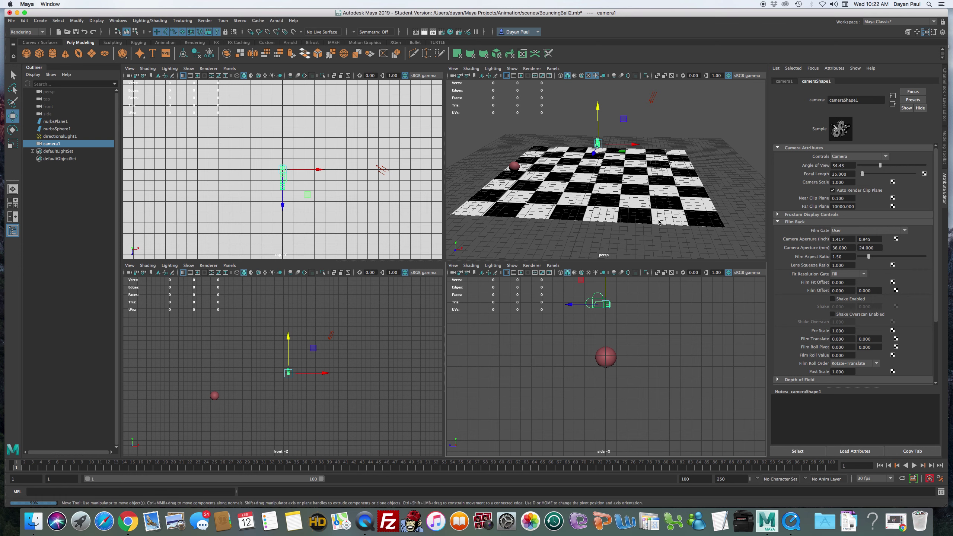
pyautogui.moveTo(593, 153); pyautogui.dragTo(496, 251)
pyautogui.moveTo(556, 203); pyautogui.dragTo(543, 121)
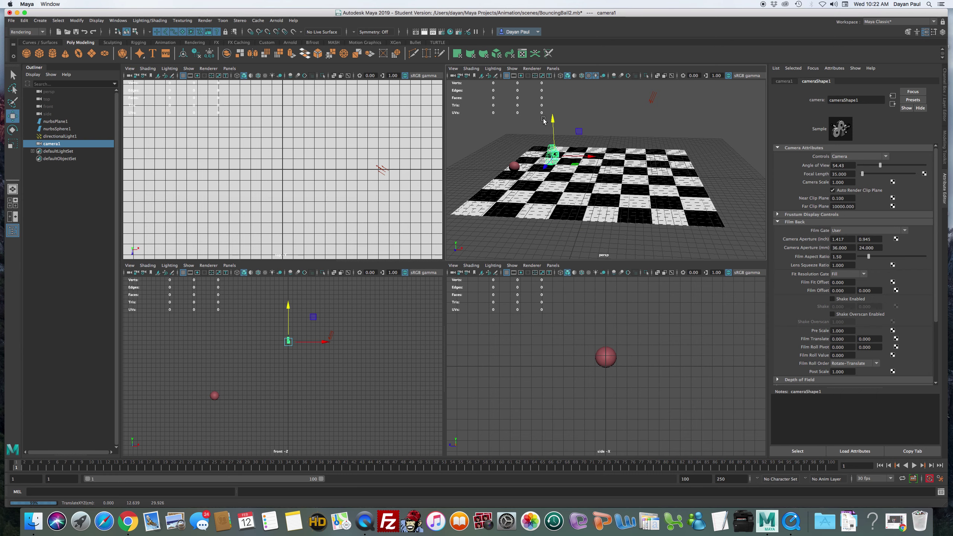
# Enlarge the perspective view, look through camera1 and orbit it until the ball and the checkered floor are in frame.
pyautogui.press('space')
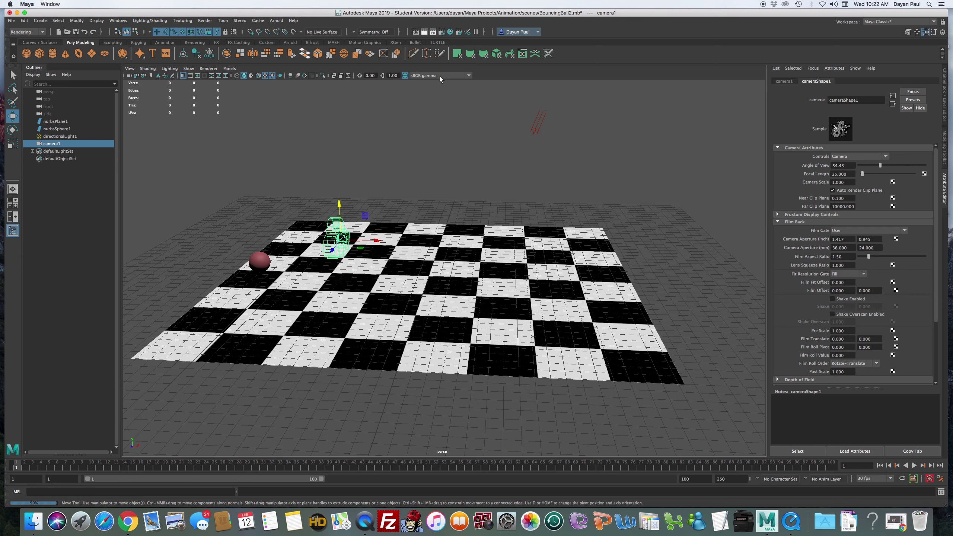
pyautogui.click(231, 70)
pyautogui.moveTo(247, 76)
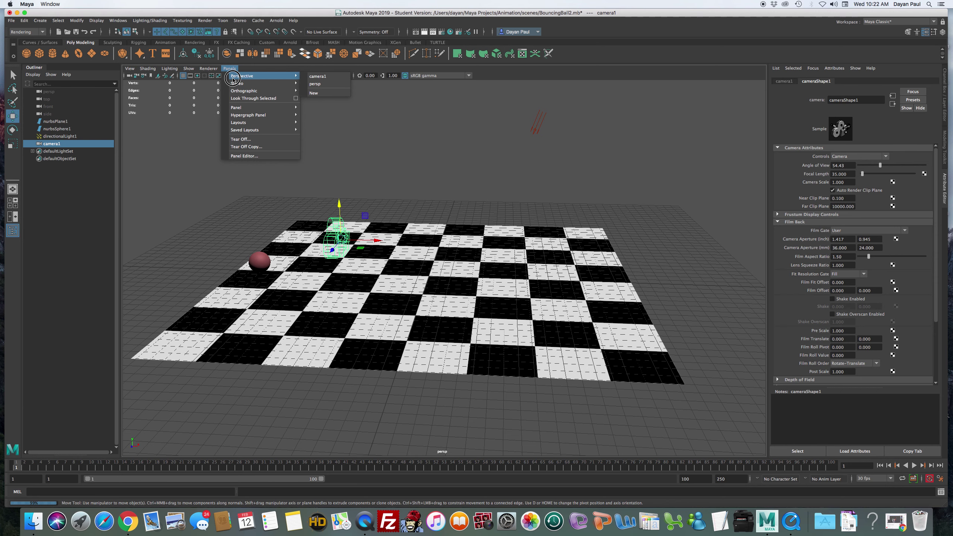
pyautogui.click(315, 77)
pyautogui.keyDown('alt'); pyautogui.moveTo(439, 334); pyautogui.dragTo(524, 242); pyautogui.keyUp('alt')
pyautogui.keyDown('alt'); pyautogui.moveTo(626, 252); pyautogui.dragTo(268, 235); pyautogui.keyUp('alt')
pyautogui.keyDown('alt'); pyautogui.moveTo(354, 255); pyautogui.dragTo(335, 304); pyautogui.keyUp('alt')
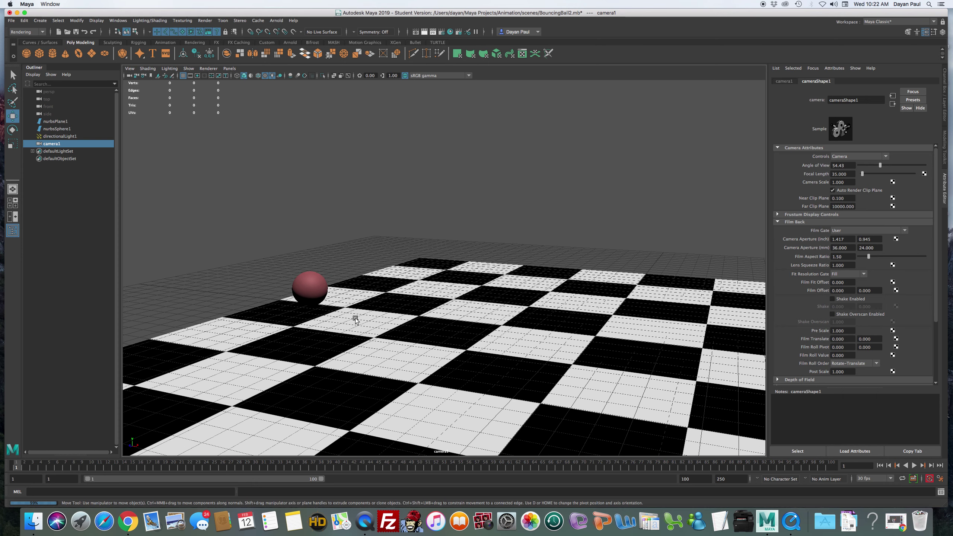
# Dolly, pan and orbit camera1 closer to the ball at frame 1, keeping the ball left of centre in the shot.
pyautogui.click(67, 468)
pyautogui.moveTo(67, 468); pyautogui.dragTo(7, 448)
pyautogui.keyDown('alt'); pyautogui.moveTo(316, 312); pyautogui.dragTo(779, 272, button='right'); pyautogui.keyUp('alt')
pyautogui.keyDown('alt'); pyautogui.moveTo(358, 326); pyautogui.dragTo(666, 334, button='right'); pyautogui.keyUp('alt')
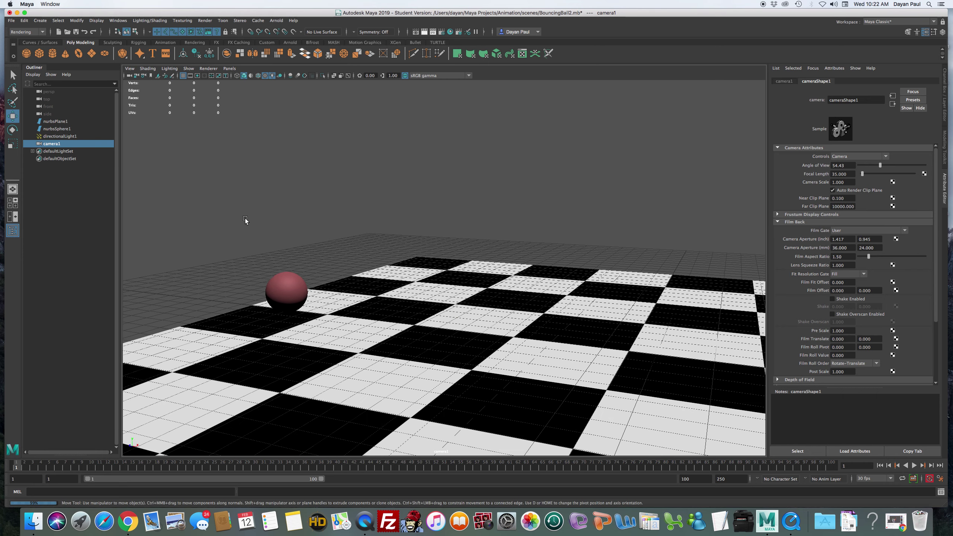
pyautogui.keyDown('alt'); pyautogui.moveTo(291, 328); pyautogui.dragTo(350, 330, button='right'); pyautogui.keyUp('alt')
pyautogui.keyDown('alt'); pyautogui.moveTo(313, 328); pyautogui.dragTo(489, 325, button='middle'); pyautogui.keyUp('alt')
pyautogui.keyDown('alt'); pyautogui.moveTo(489, 326); pyautogui.dragTo(436, 330, button='right'); pyautogui.keyUp('alt')
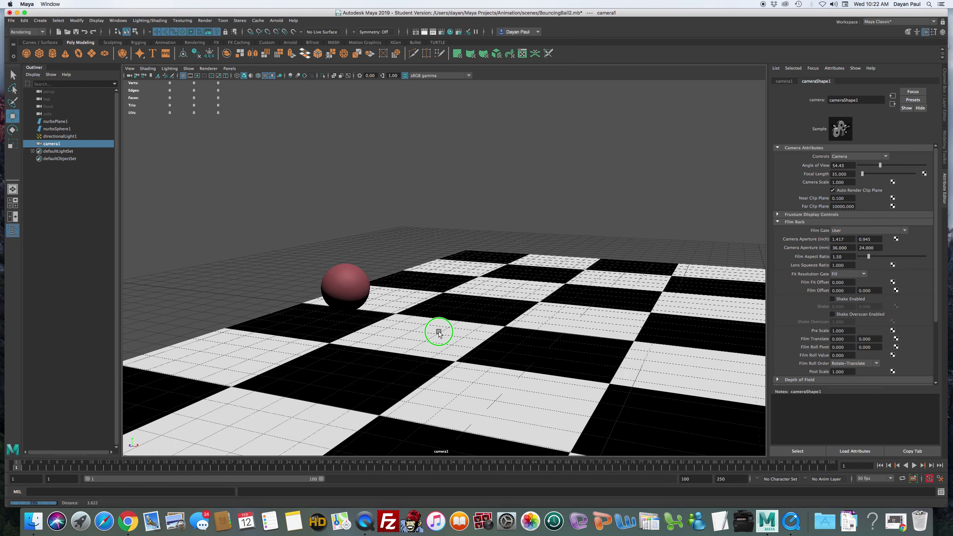
pyautogui.keyDown('alt'); pyautogui.moveTo(436, 330); pyautogui.dragTo(418, 423, button='middle'); pyautogui.keyUp('alt')
pyautogui.keyDown('alt'); pyautogui.moveTo(417, 422); pyautogui.dragTo(441, 326); pyautogui.keyUp('alt')
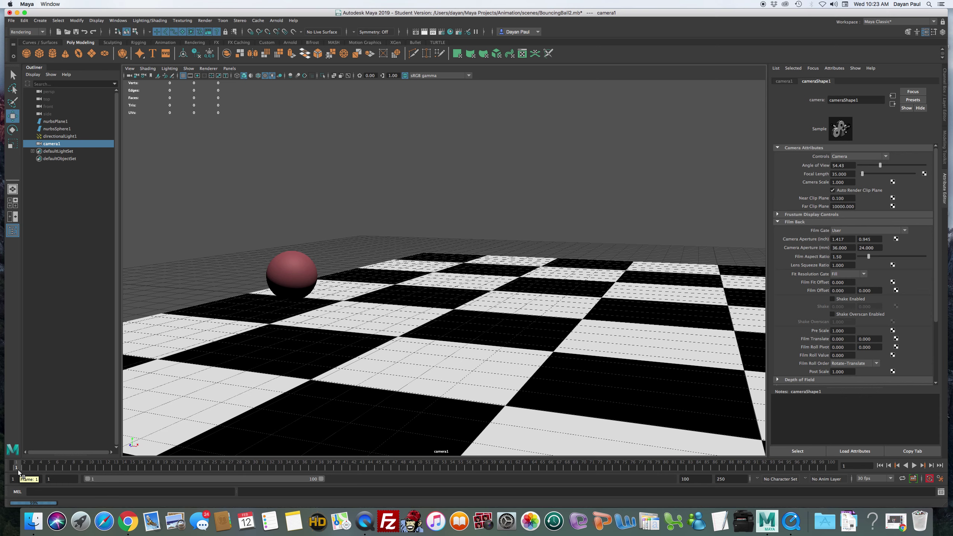
# Select camera1 as the viewing camera and set a keyframe for it at frame 1.
pyautogui.moveTo(17, 469)
pyautogui.mouseDown()
pyautogui.moveTo(188, 469)
pyautogui.moveTo(290, 480)
pyautogui.moveTo(34, 481)
pyautogui.moveTo(447, 484)
pyautogui.moveTo(815, 504)
pyautogui.moveTo(2, 462)
pyautogui.mouseUp()
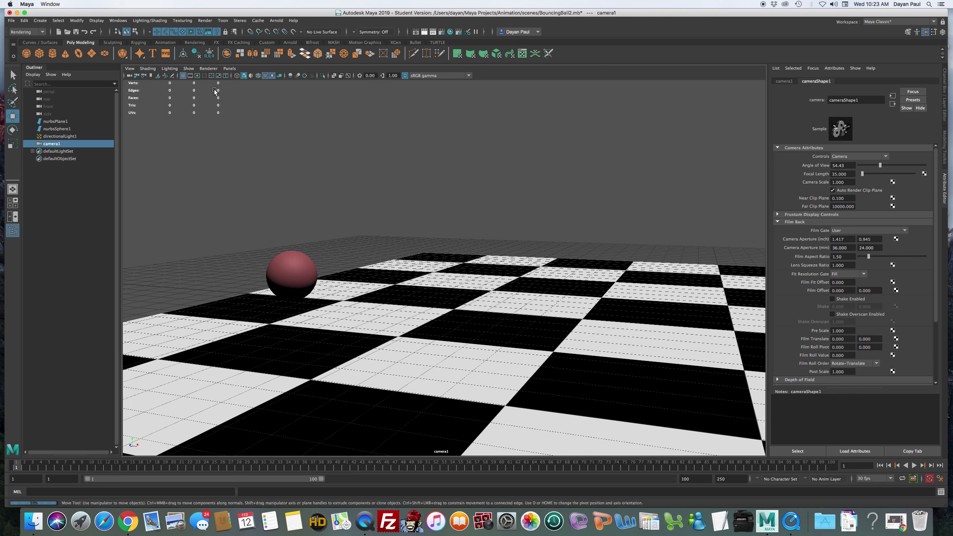
pyautogui.click(133, 70)
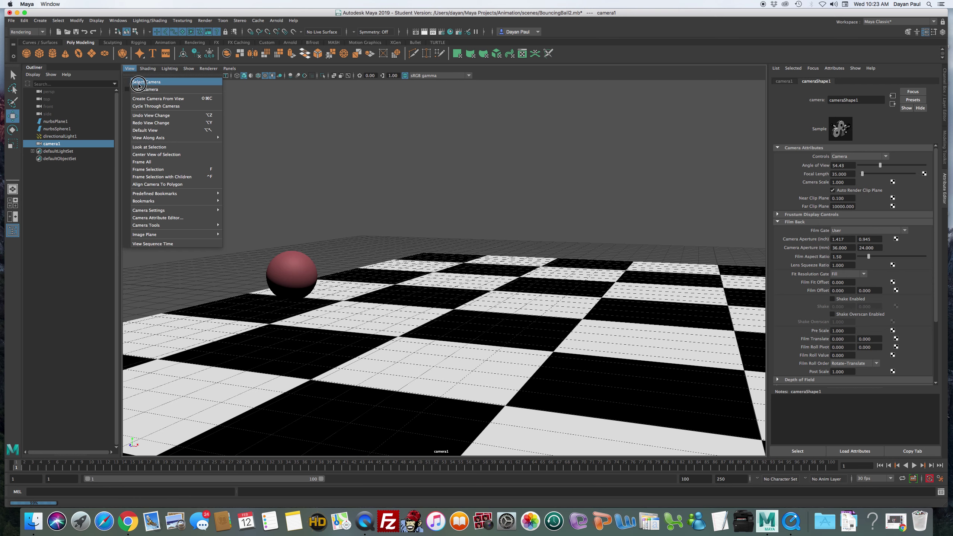
pyautogui.click(139, 82)
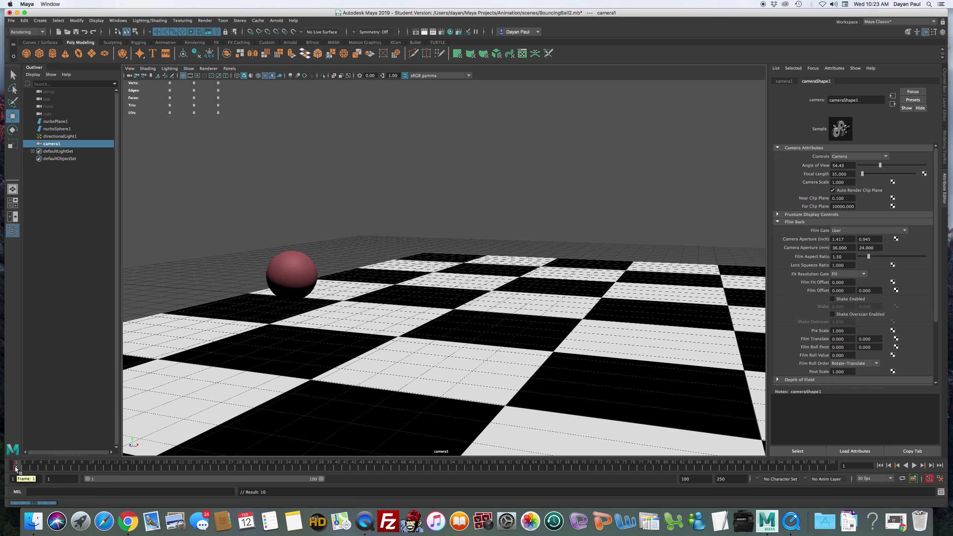
# At frame 51, orbit and pan camera1 to centre the airborne ball, and scrub nearby frames to check the camera move.
pyautogui.moveTo(16, 467); pyautogui.dragTo(425, 484)
pyautogui.click(425, 485)
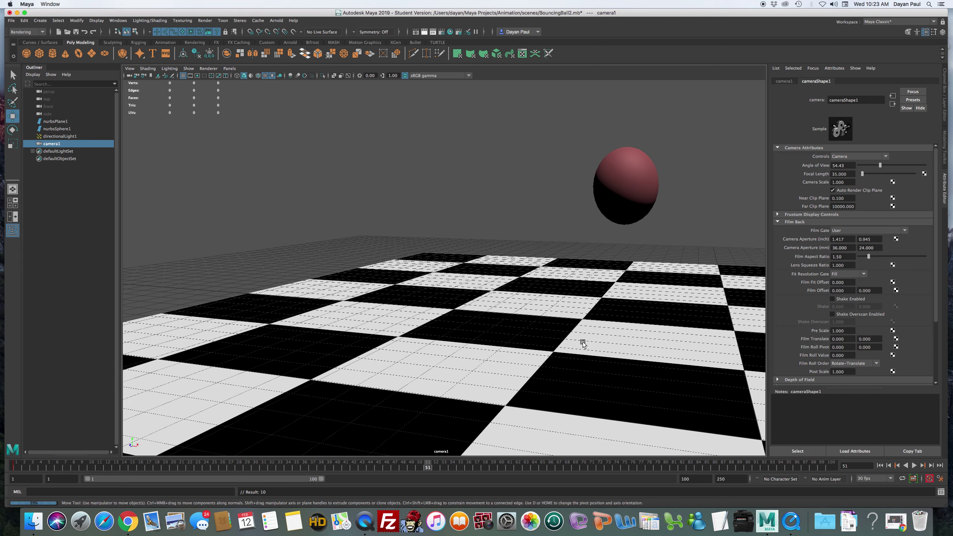
pyautogui.keyDown('alt'); pyautogui.moveTo(642, 325); pyautogui.dragTo(642, 331, button='middle'); pyautogui.keyUp('alt')
pyautogui.keyDown('alt'); pyautogui.moveTo(642, 331); pyautogui.dragTo(515, 343); pyautogui.keyUp('alt')
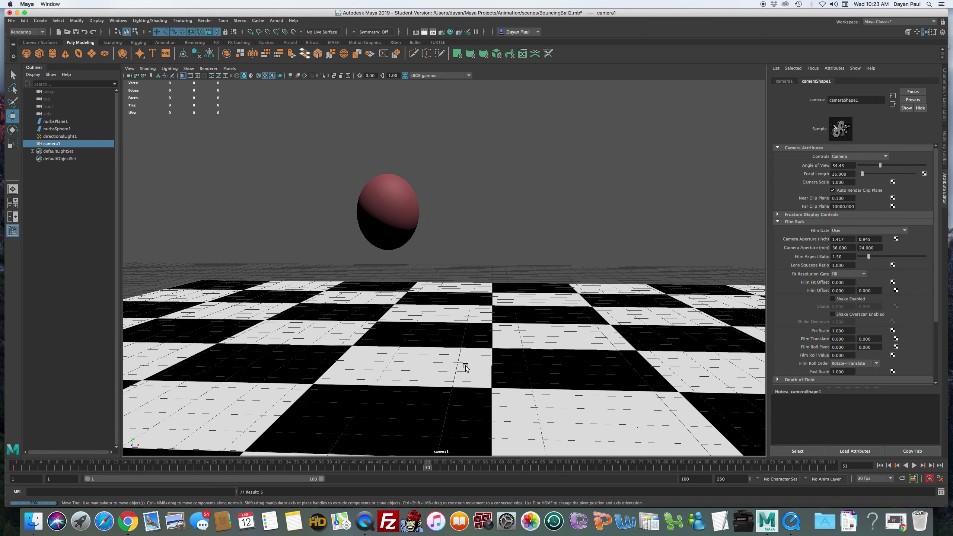
pyautogui.keyDown('alt'); pyautogui.moveTo(462, 366); pyautogui.dragTo(488, 360, button='middle'); pyautogui.keyUp('alt')
pyautogui.keyDown('alt'); pyautogui.moveTo(488, 360); pyautogui.dragTo(512, 351); pyautogui.keyUp('alt')
pyautogui.keyDown('alt'); pyautogui.moveTo(449, 355); pyautogui.dragTo(694, 325); pyautogui.keyUp('alt')
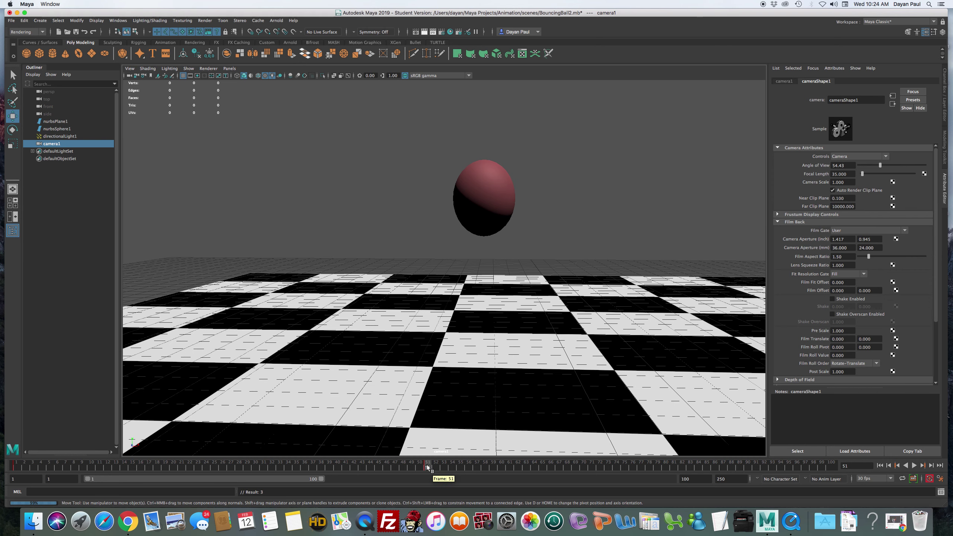
pyautogui.hotkey('alt', 'v')
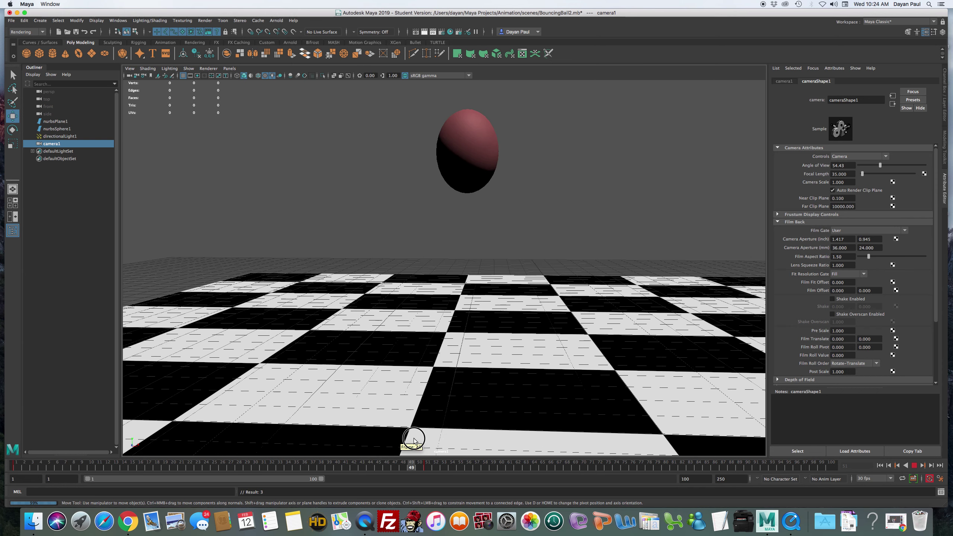
pyautogui.press('Escape')
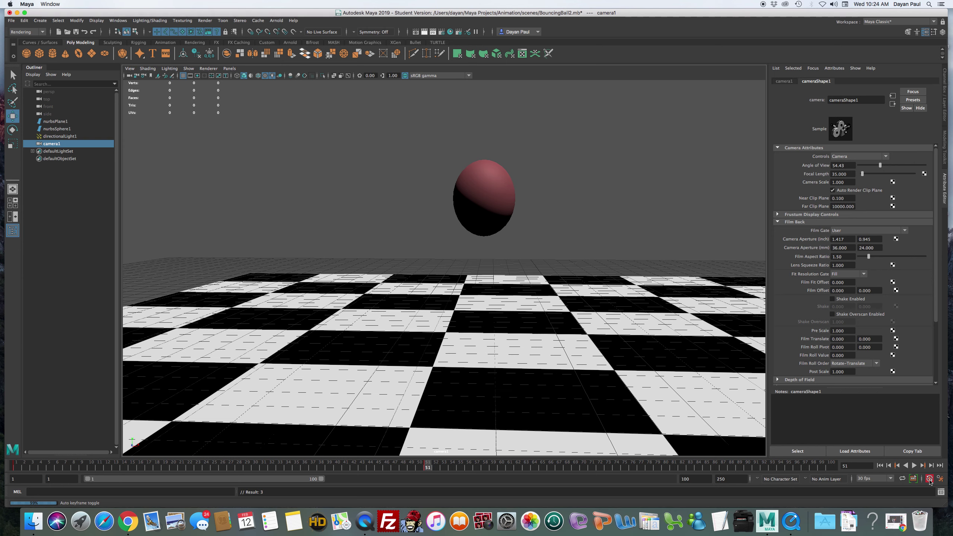
# At frame 100, orbit and pan camera1 to bring the ball into the right part of the shot.
pyautogui.hotkey('alt', 'v')
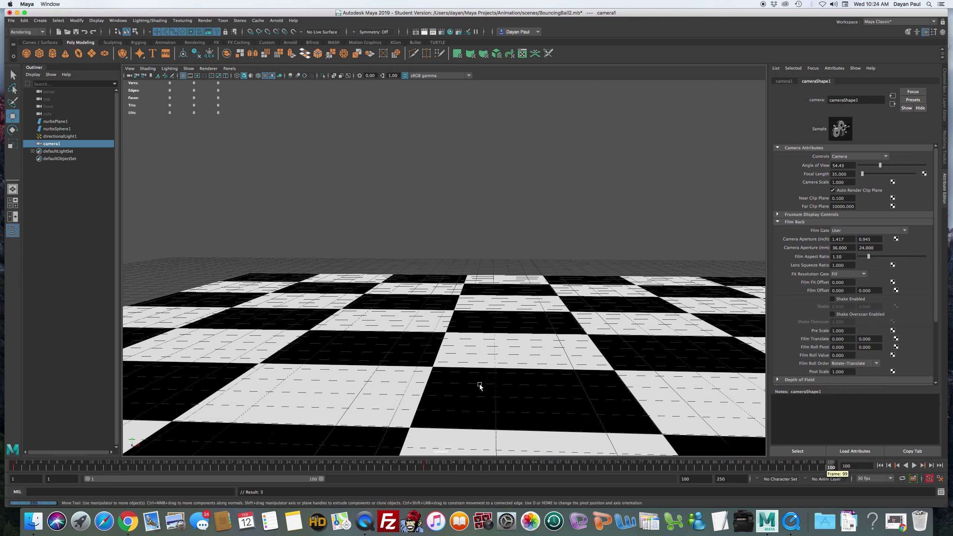
pyautogui.keyDown('alt'); pyautogui.moveTo(383, 382); pyautogui.dragTo(418, 381); pyautogui.keyUp('alt')
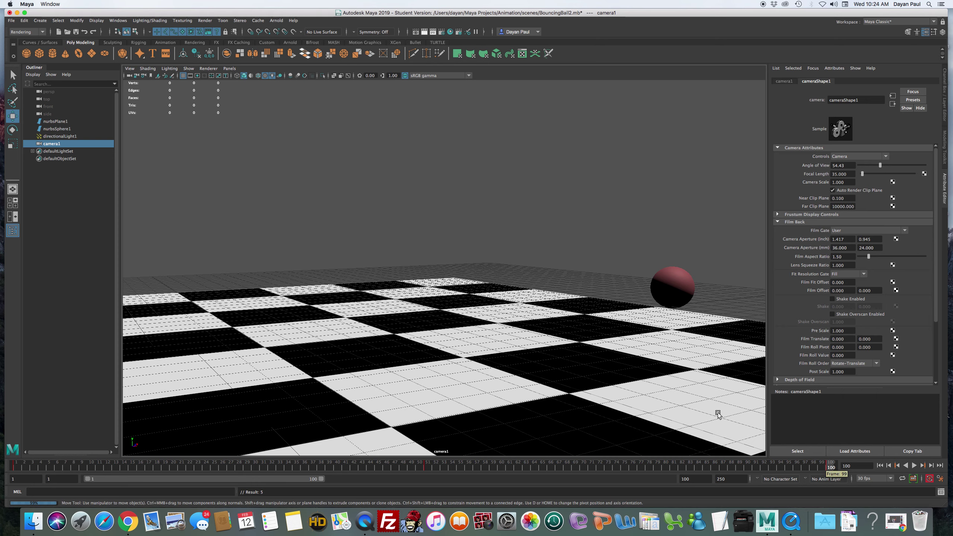
pyautogui.keyDown('alt'); pyautogui.moveTo(659, 316); pyautogui.dragTo(873, 299, button='middle'); pyautogui.keyUp('alt')
pyautogui.keyDown('alt'); pyautogui.moveTo(686, 345); pyautogui.dragTo(271, 334, button='middle'); pyautogui.keyUp('alt')
pyautogui.moveTo(598, 330)
pyautogui.keyDown('alt'); pyautogui.mouseDown(button='middle')
pyautogui.moveTo(360, 332)
pyautogui.moveTo(449, 343)
pyautogui.mouseUp(button='middle'); pyautogui.keyUp('alt')
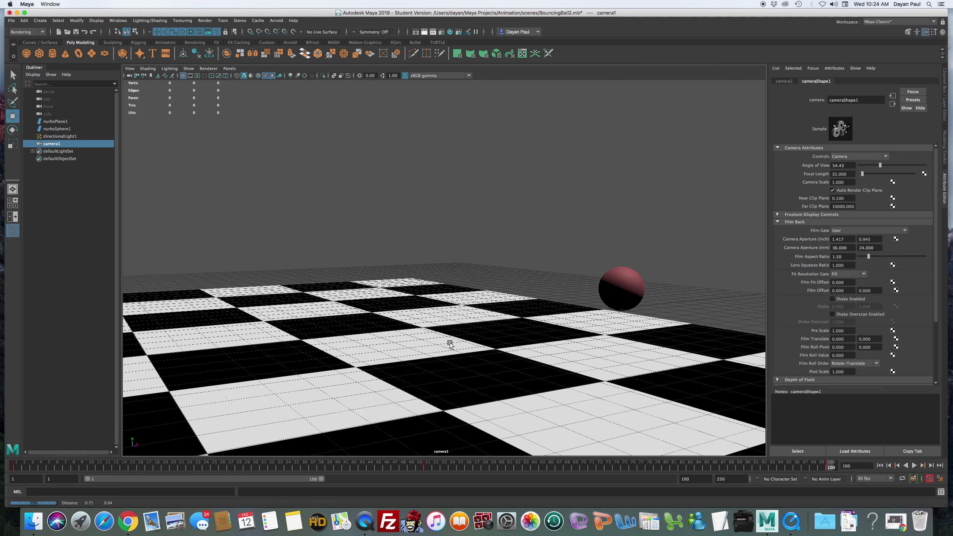
# Play back the animated camera move through camera1 and stop the playback.
pyautogui.click(914, 465)
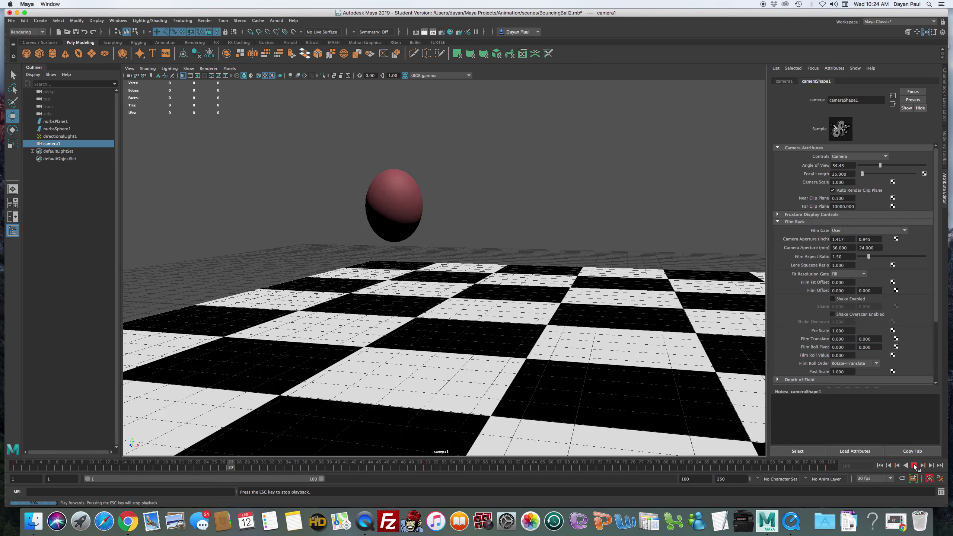
pyautogui.click(914, 465)
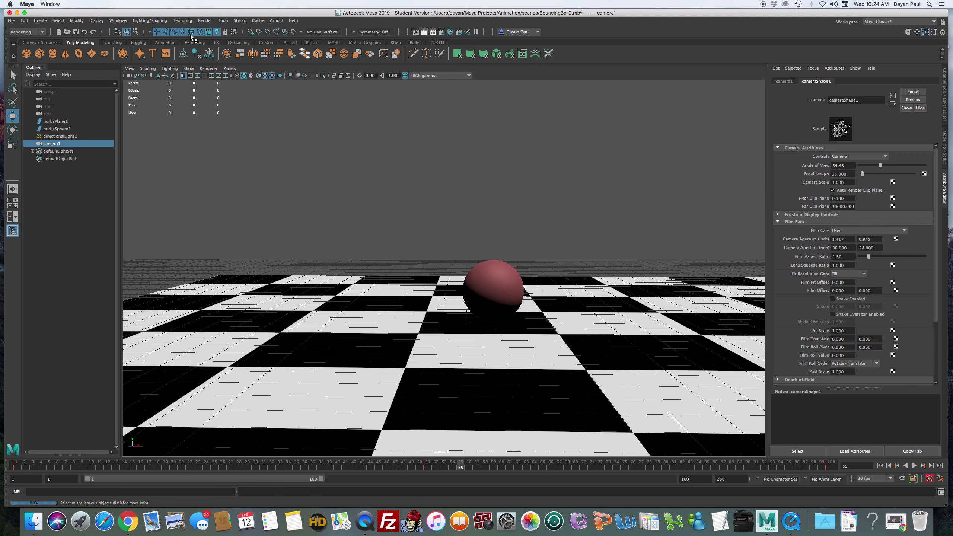
# Create a playblast of the camera1 shot and play the resulting movie.
pyautogui.click(118, 20)
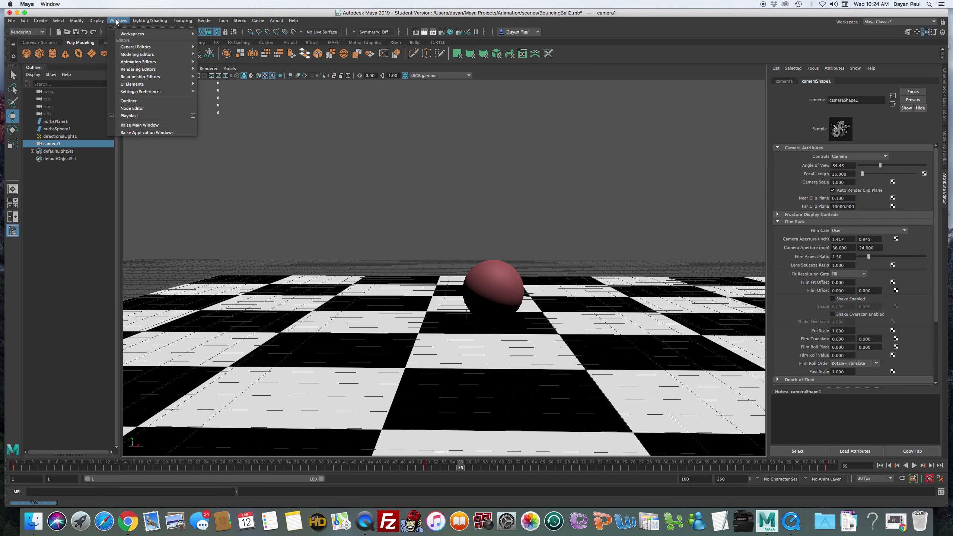
pyautogui.click(142, 117)
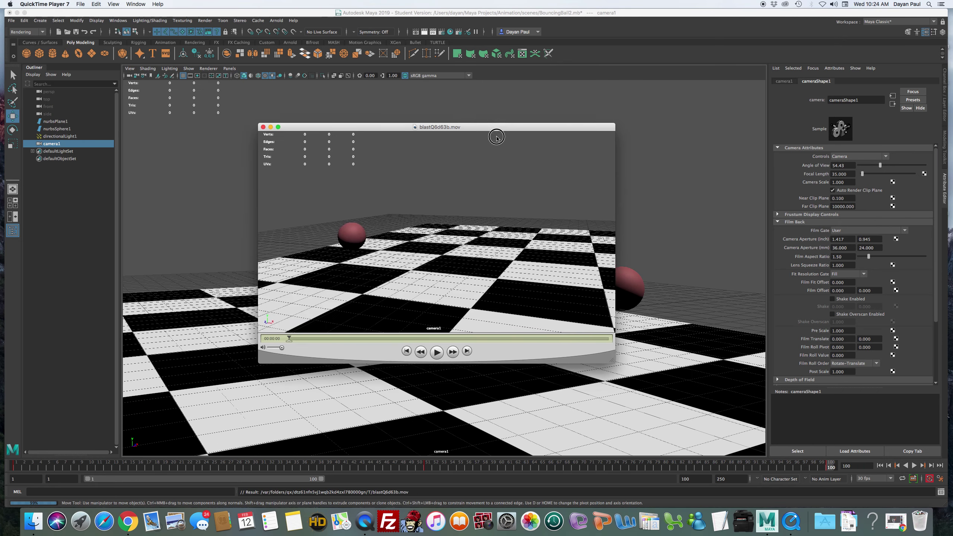
pyautogui.click(461, 366)
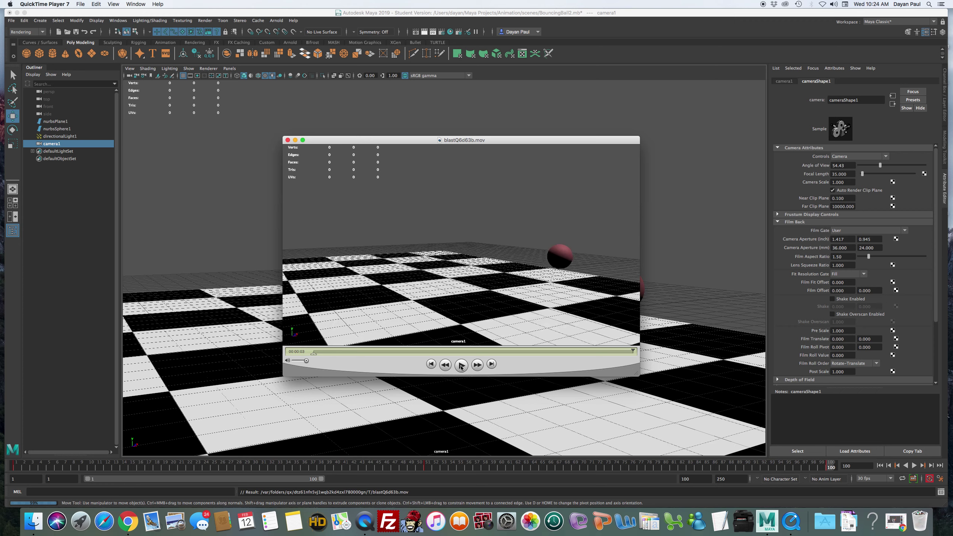
pyautogui.click(461, 366)
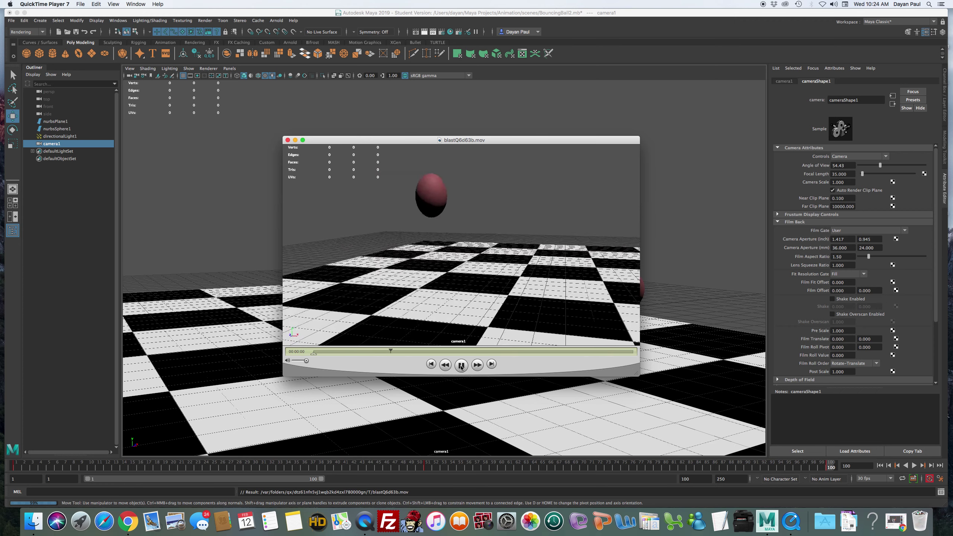